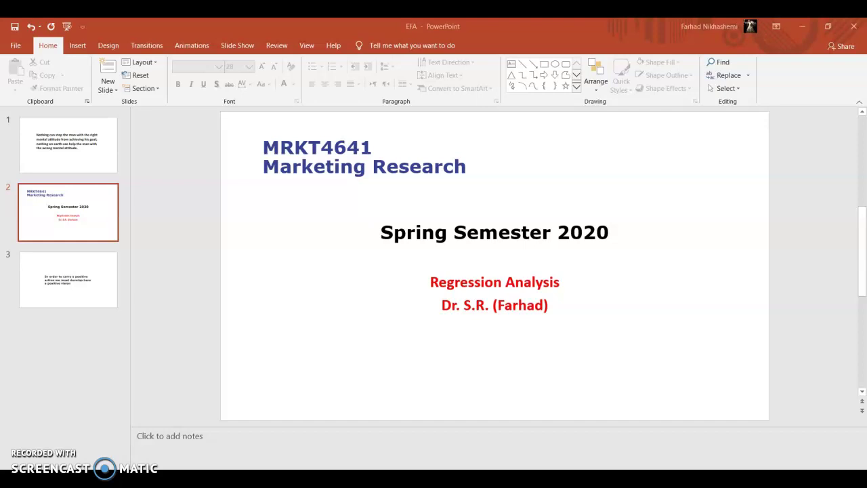
- Scroll through the actualfindings cases, check the Variable View definitions, and return to Data View
{"action": "key", "text": "alt+Tab"}
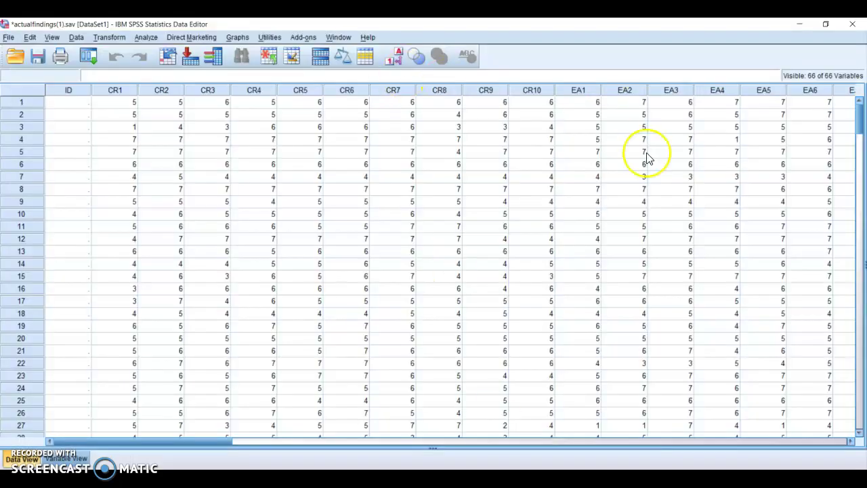
{"action": "scroll", "coordinate": [546, 210], "scroll_direction": "down", "scroll_amount": 17}
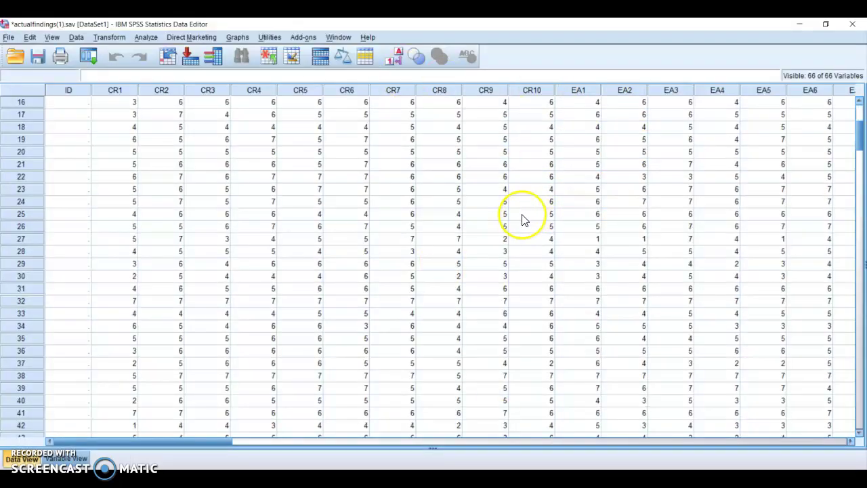
{"action": "scroll", "coordinate": [522, 219], "scroll_direction": "down", "scroll_amount": 13}
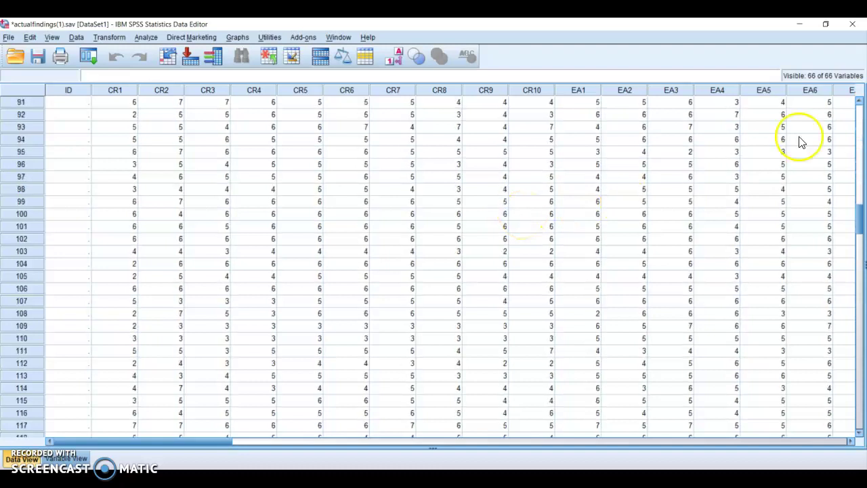
{"action": "left_click_drag", "start_coordinate": [860, 226], "coordinate": [837, 117]}
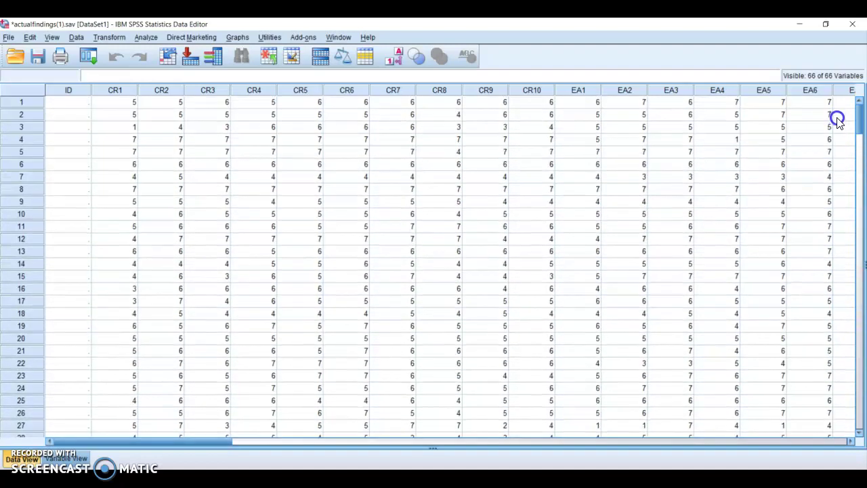
{"action": "left_click", "coordinate": [68, 459]}
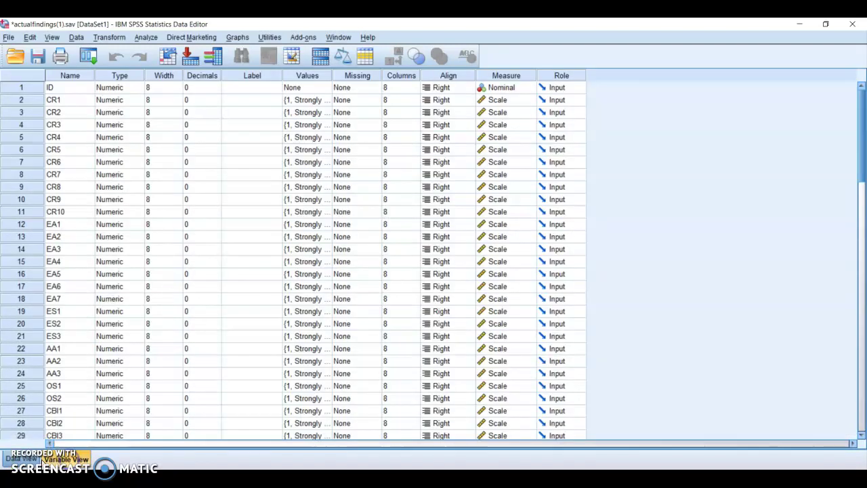
{"action": "left_click", "coordinate": [27, 459]}
{"action": "left_click", "coordinate": [67, 459]}
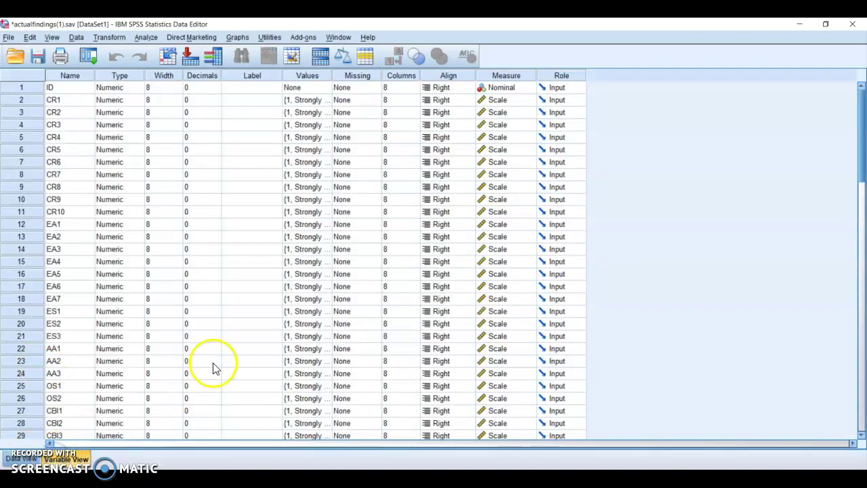
{"action": "left_click", "coordinate": [23, 459]}
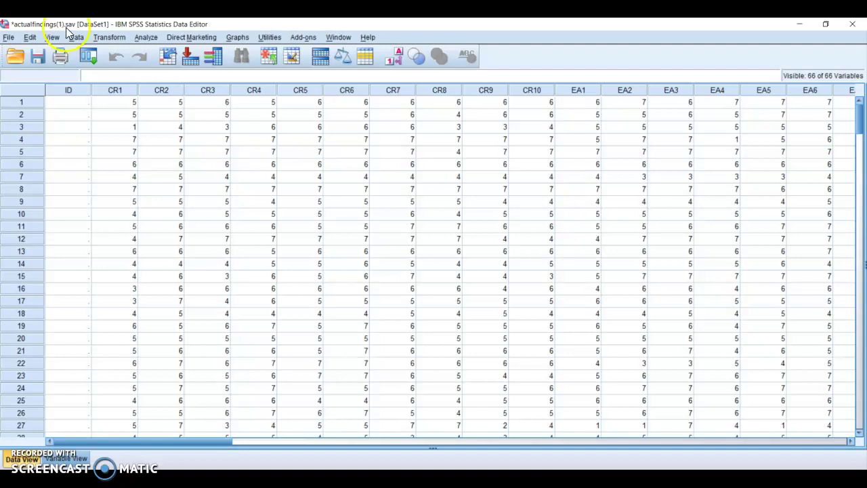
- Start a new Linear Regression with earlier variable choices reset
{"action": "left_click", "coordinate": [146, 38]}
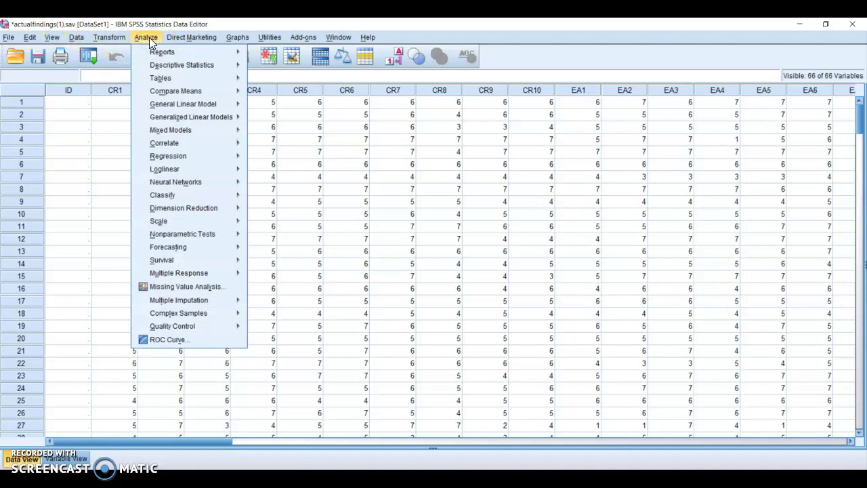
{"action": "mouse_move", "coordinate": [182, 169]}
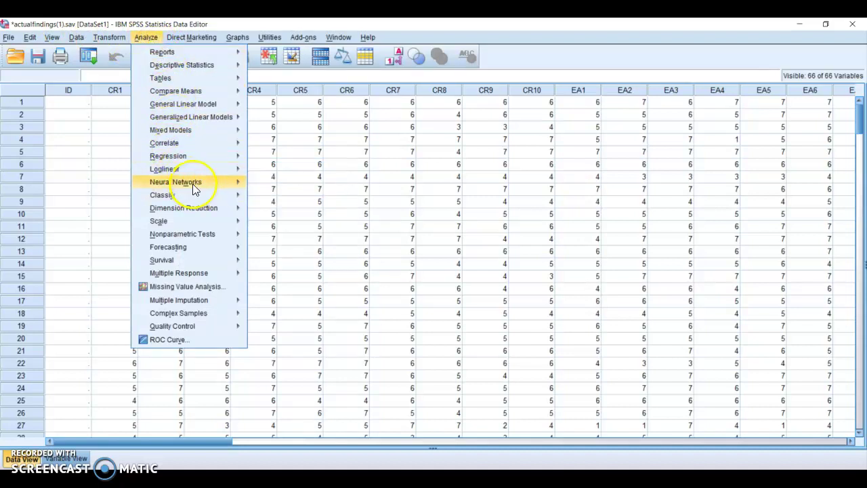
{"action": "left_click", "coordinate": [181, 156]}
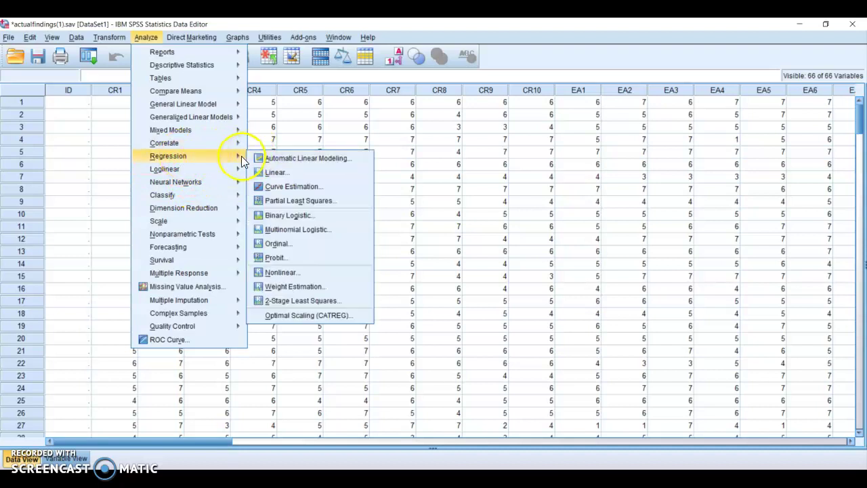
{"action": "left_click", "coordinate": [268, 175]}
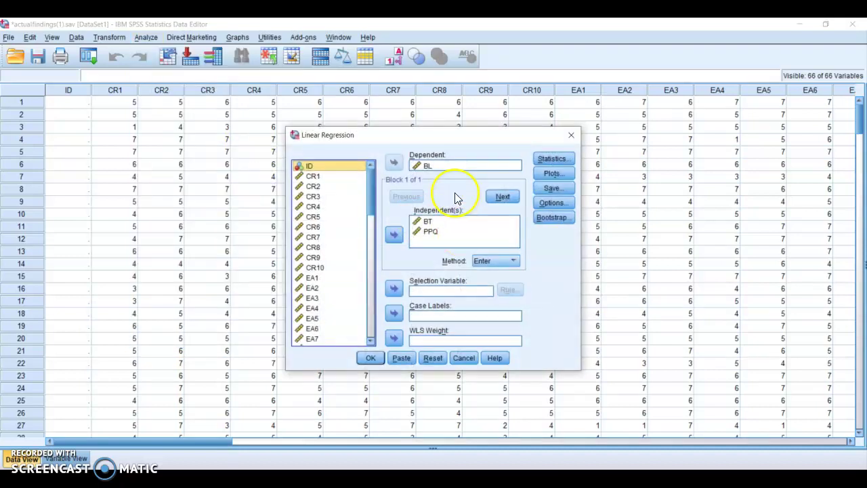
{"action": "left_click", "coordinate": [435, 362]}
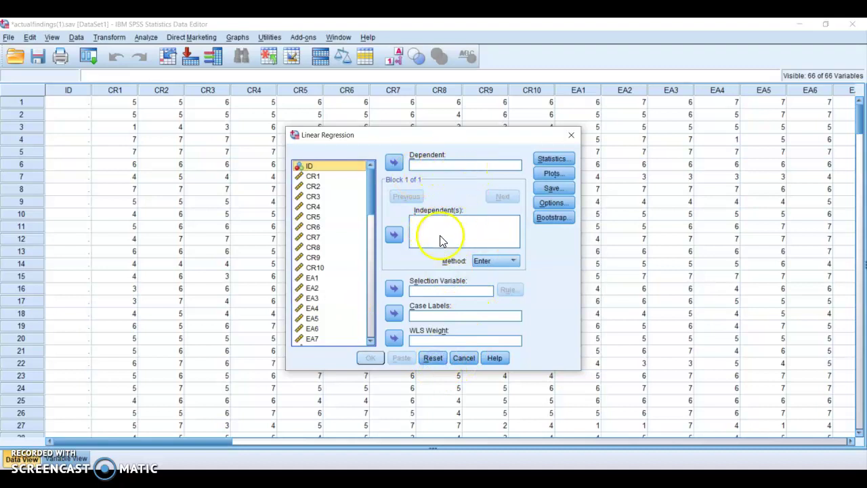
- Make BL the dependent variable
{"action": "left_click_drag", "start_coordinate": [372, 204], "coordinate": [370, 332]}
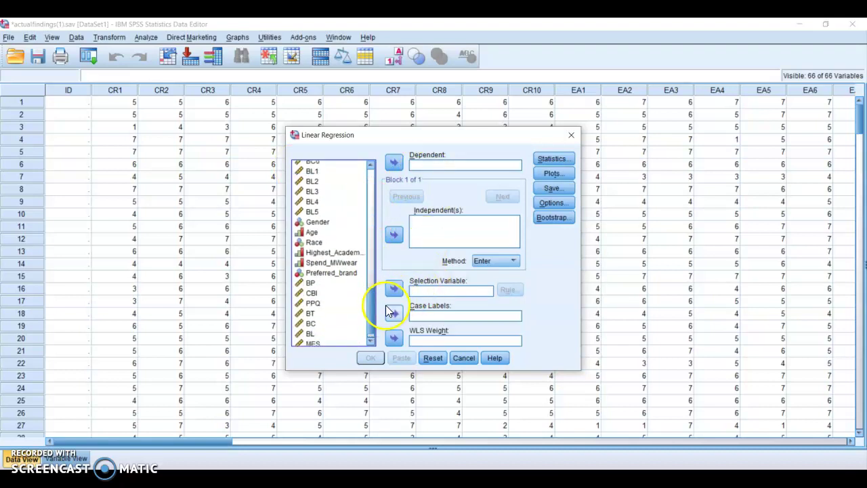
{"action": "scroll", "coordinate": [371, 312], "scroll_direction": "down", "scroll_amount": 1}
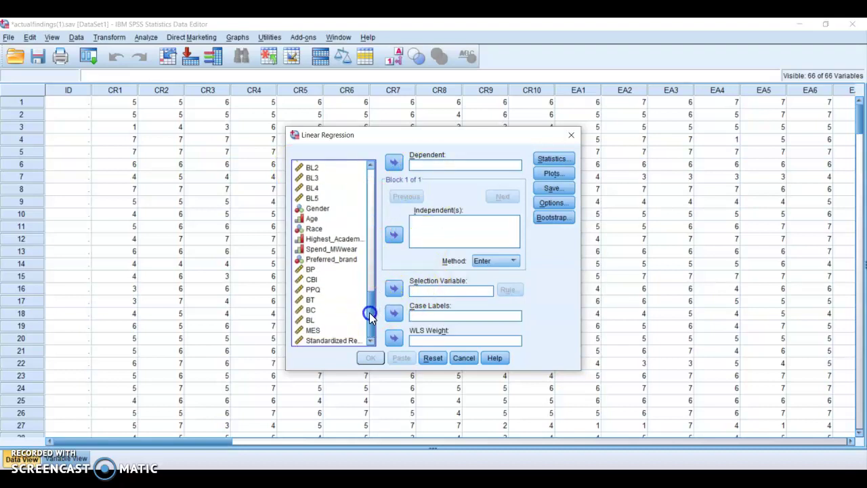
{"action": "left_click", "coordinate": [305, 320]}
{"action": "left_click", "coordinate": [395, 163]}
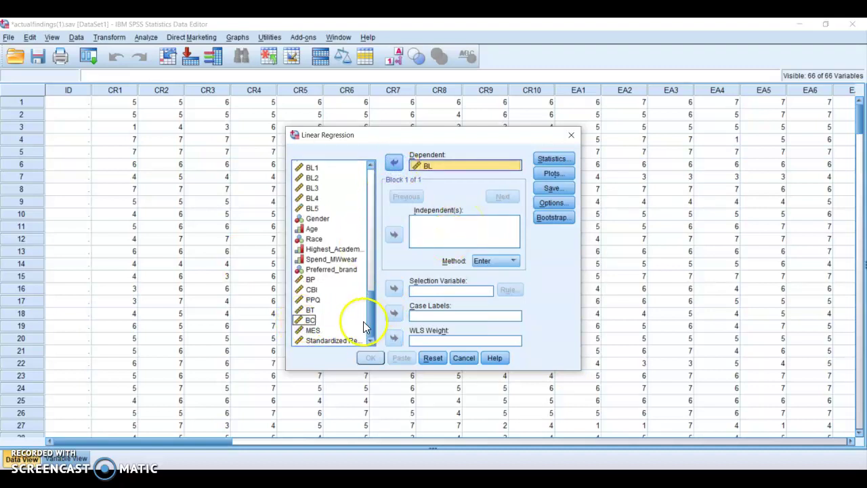
- Add BT and PPQ as the independent variables
{"action": "left_click", "coordinate": [311, 290]}
{"action": "left_click", "coordinate": [313, 284]}
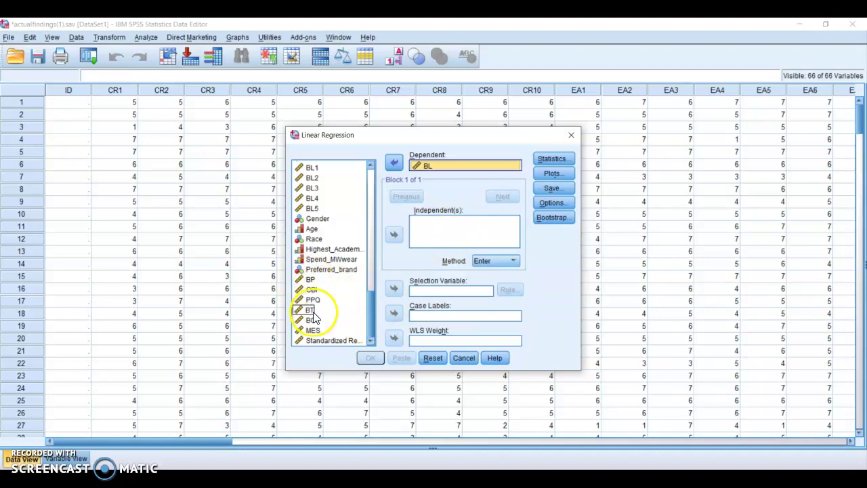
{"action": "left_click", "coordinate": [313, 310]}
{"action": "left_click", "coordinate": [395, 235]}
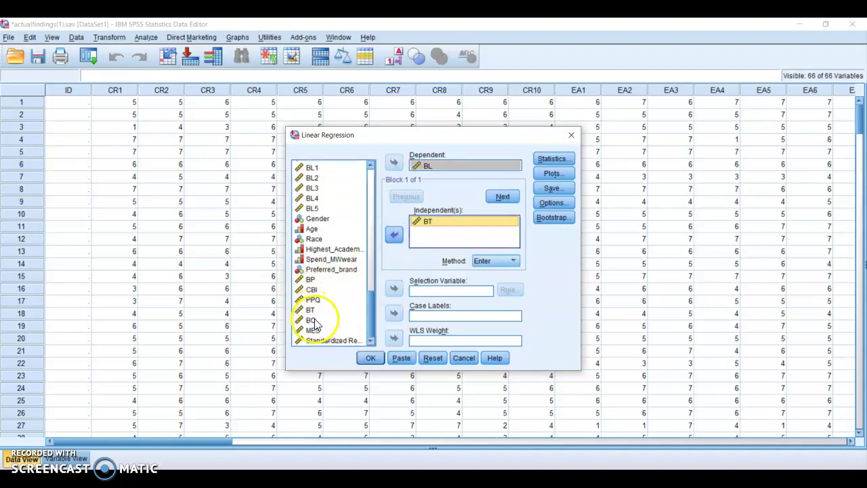
{"action": "left_click", "coordinate": [313, 299]}
{"action": "left_click", "coordinate": [394, 234]}
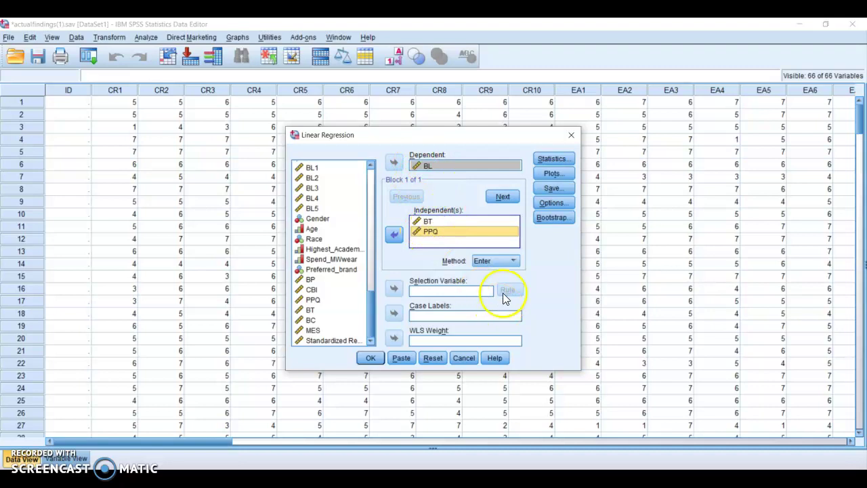
- Include the R squared change statistic in the regression output
{"action": "left_click", "coordinate": [553, 160]}
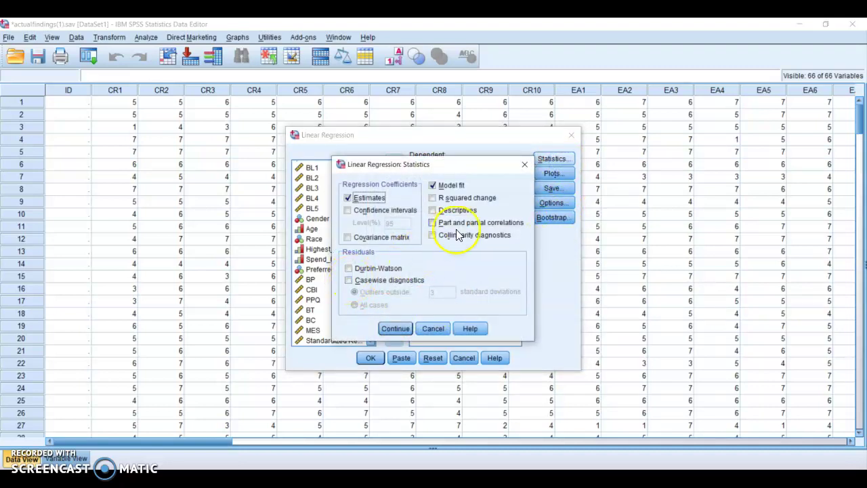
{"action": "left_click", "coordinate": [454, 198]}
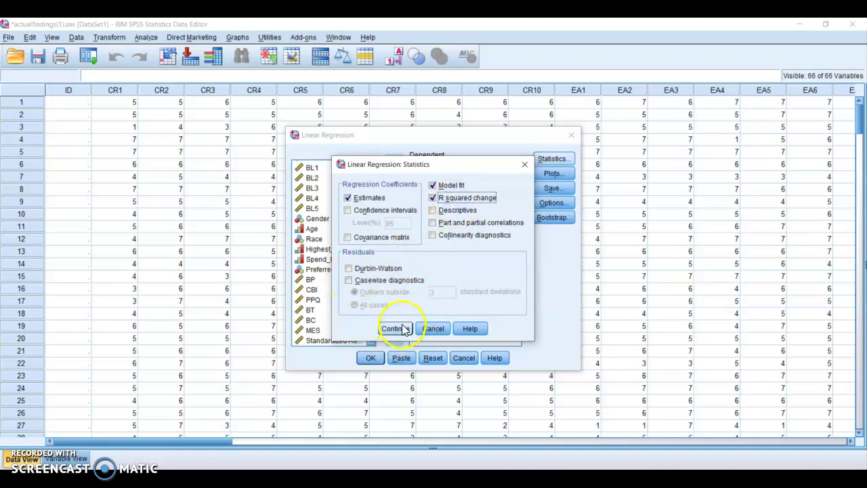
{"action": "left_click", "coordinate": [395, 328]}
- Add a *ZRESID versus *ZPRED scatterplot and a normal probability plot of residuals
{"action": "left_click", "coordinate": [553, 173]}
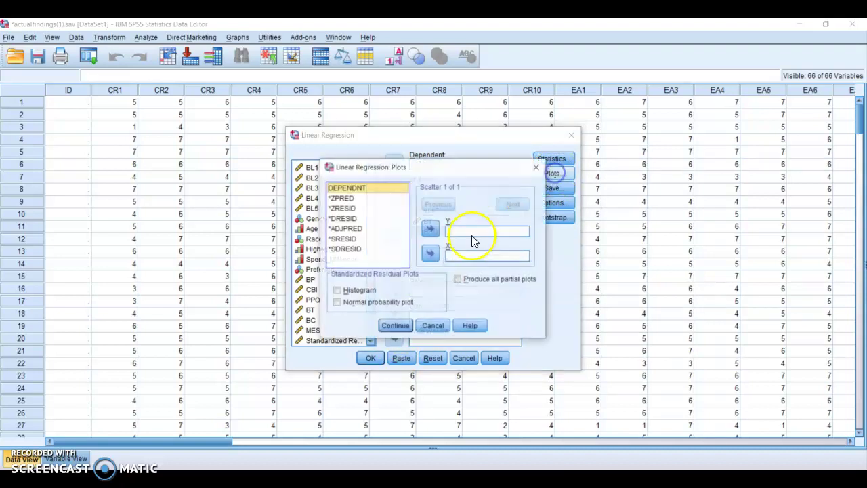
{"action": "left_click", "coordinate": [347, 198]}
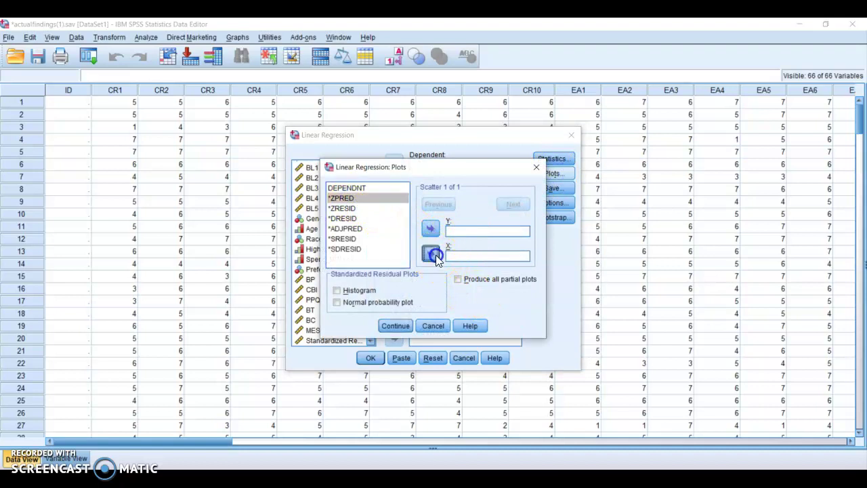
{"action": "left_click", "coordinate": [431, 254]}
{"action": "left_click", "coordinate": [354, 208]}
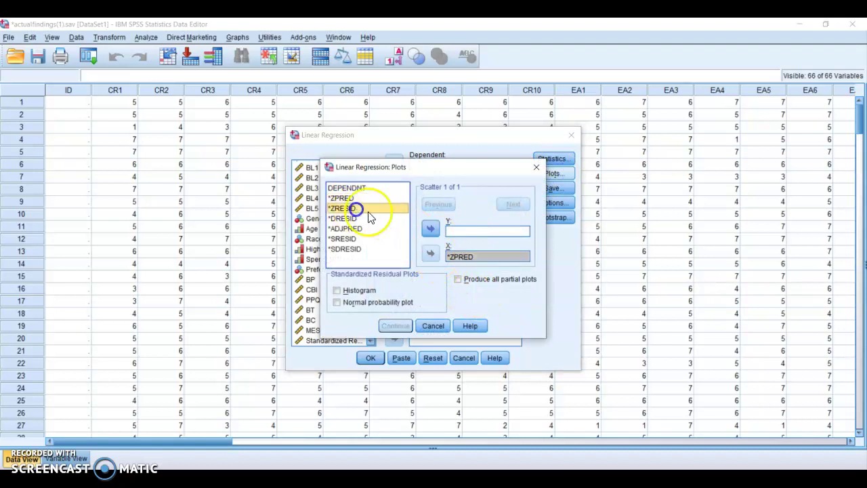
{"action": "left_click", "coordinate": [437, 230]}
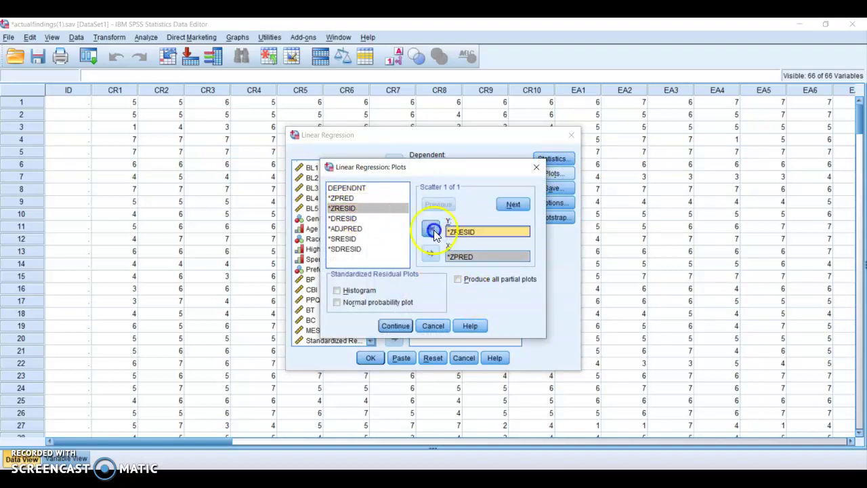
{"action": "left_click", "coordinate": [385, 301]}
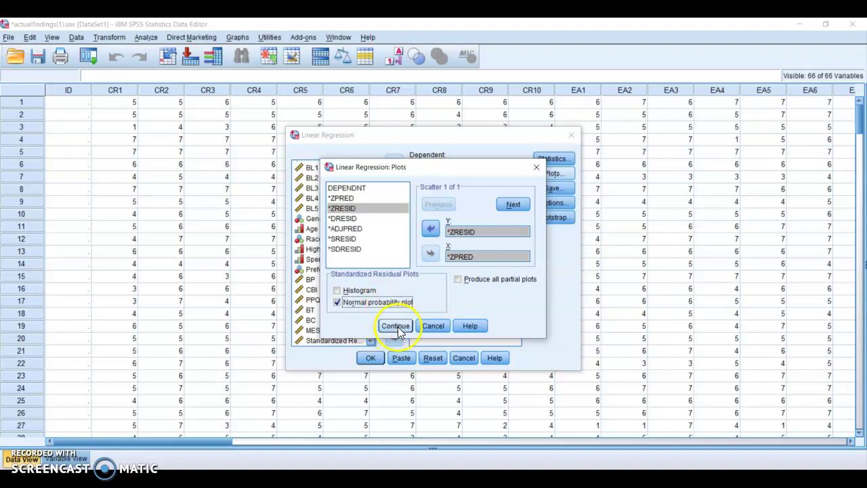
{"action": "left_click", "coordinate": [397, 328]}
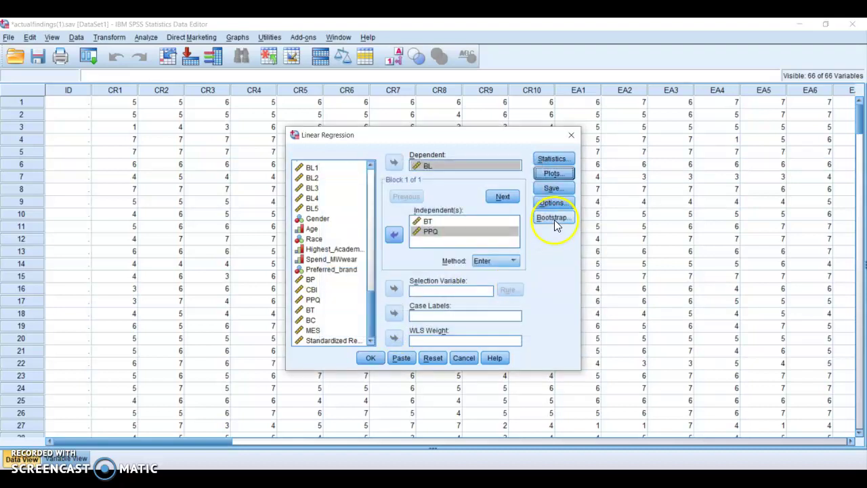
- Save standardized residuals as a new variable and run the regression
{"action": "left_click", "coordinate": [553, 190]}
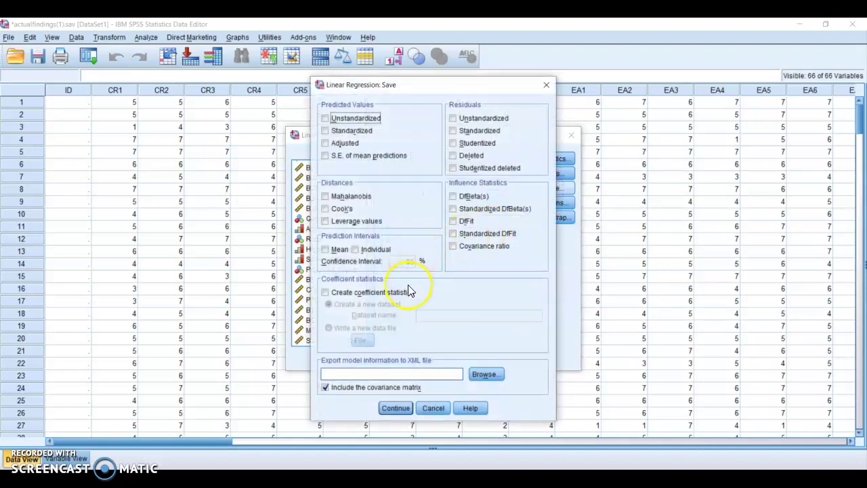
{"action": "left_click", "coordinate": [477, 130]}
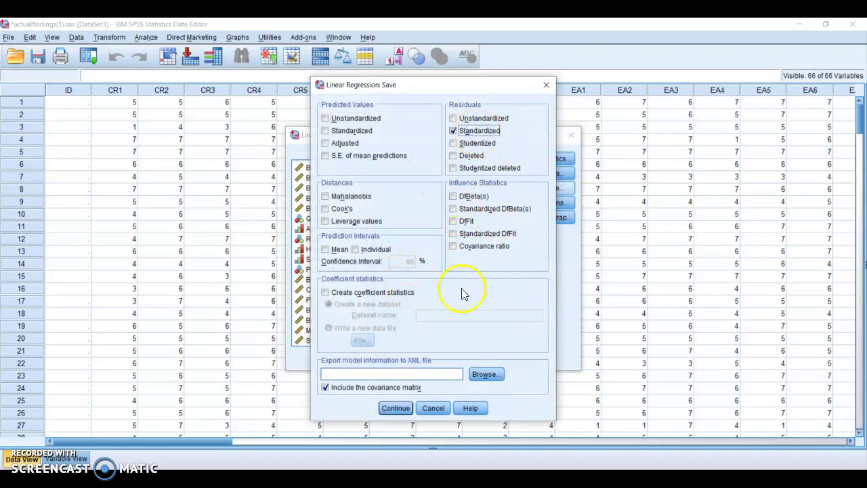
{"action": "left_click", "coordinate": [397, 408]}
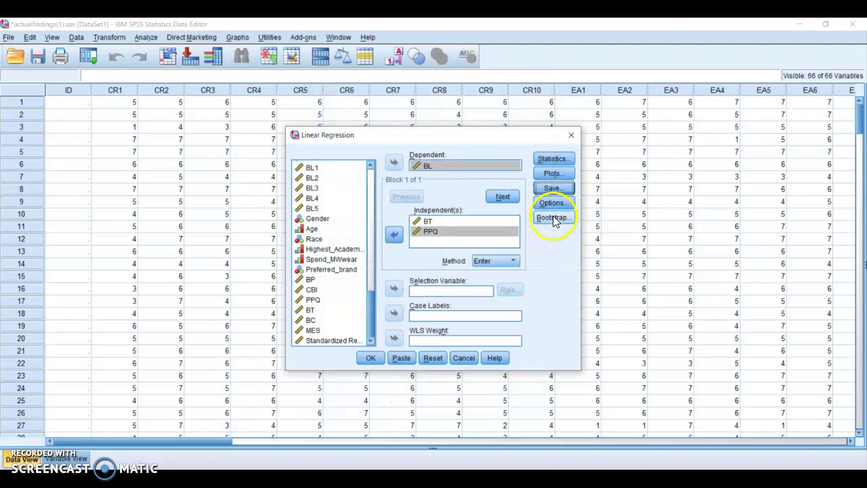
{"action": "left_click", "coordinate": [370, 359]}
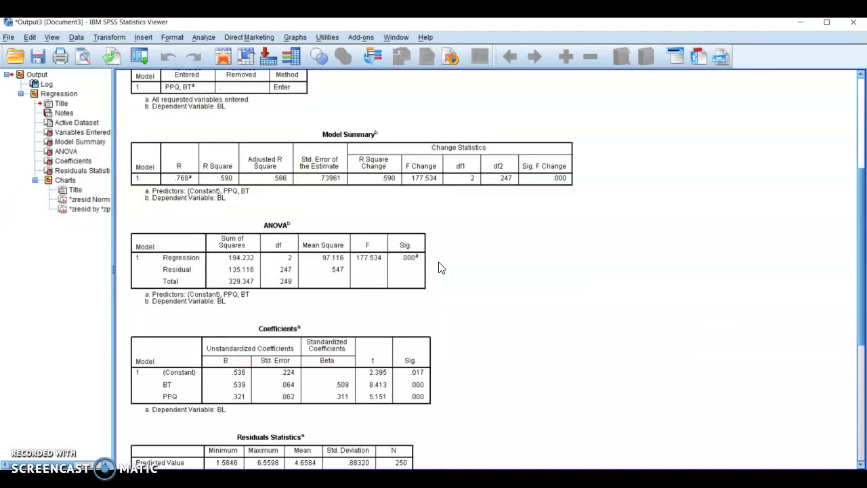
{"action": "left_click", "coordinate": [373, 151]}
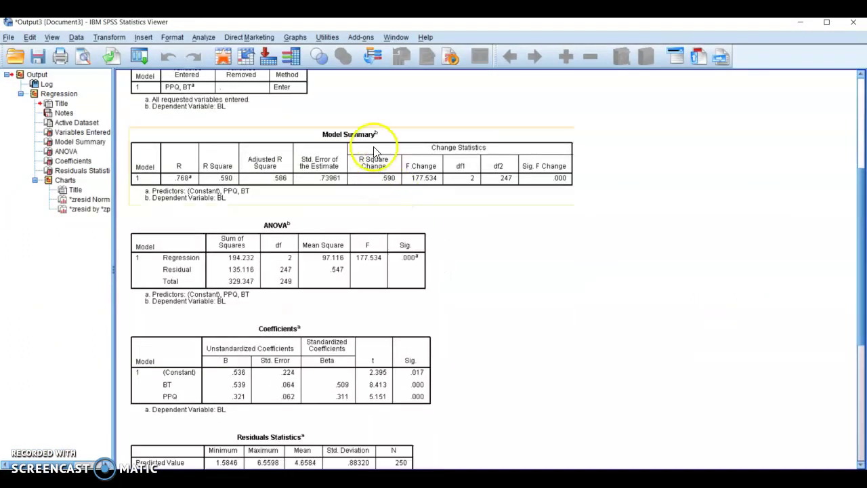
{"action": "left_click", "coordinate": [281, 260]}
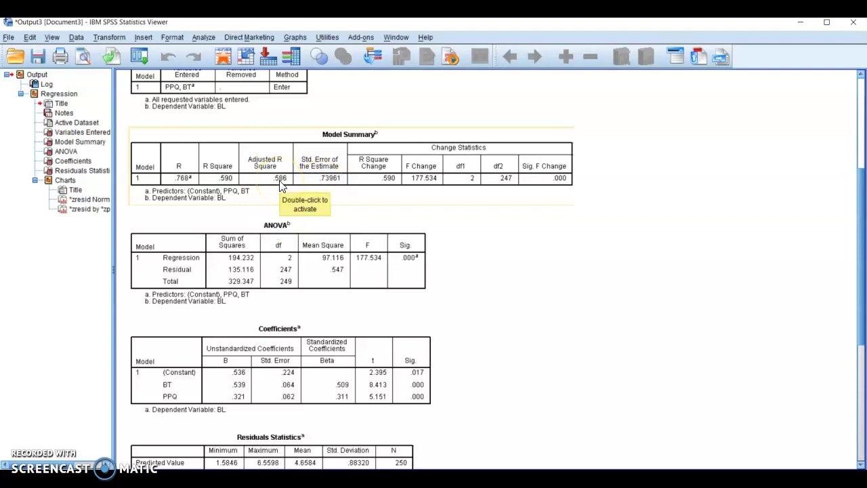
{"action": "scroll", "coordinate": [501, 248], "scroll_direction": "down", "scroll_amount": 1}
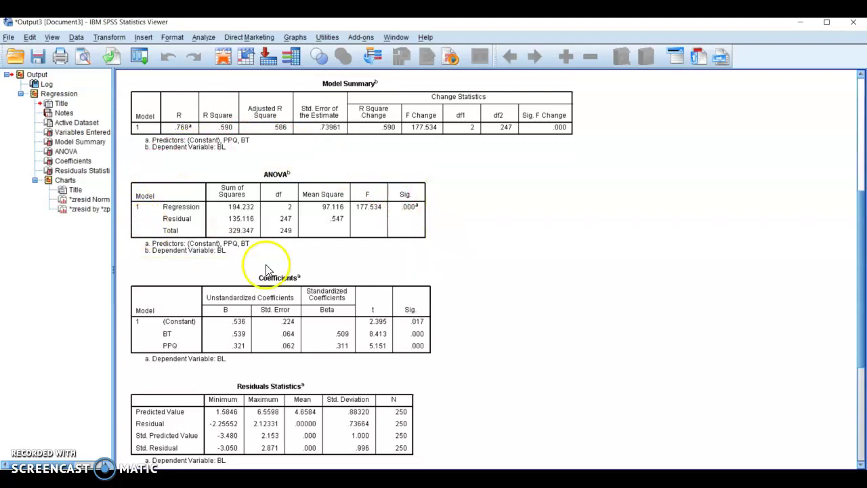
{"action": "left_click", "coordinate": [162, 274]}
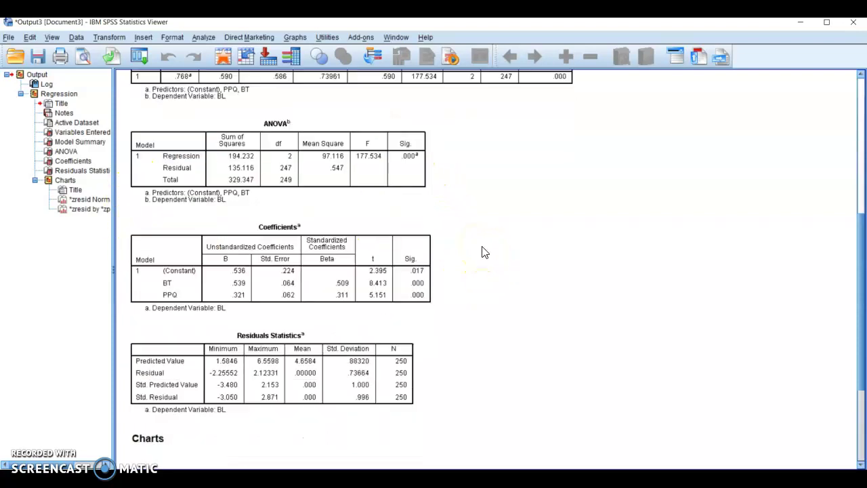
{"action": "scroll", "coordinate": [482, 250], "scroll_direction": "down", "scroll_amount": 1}
{"action": "scroll", "coordinate": [413, 277], "scroll_direction": "down", "scroll_amount": 2}
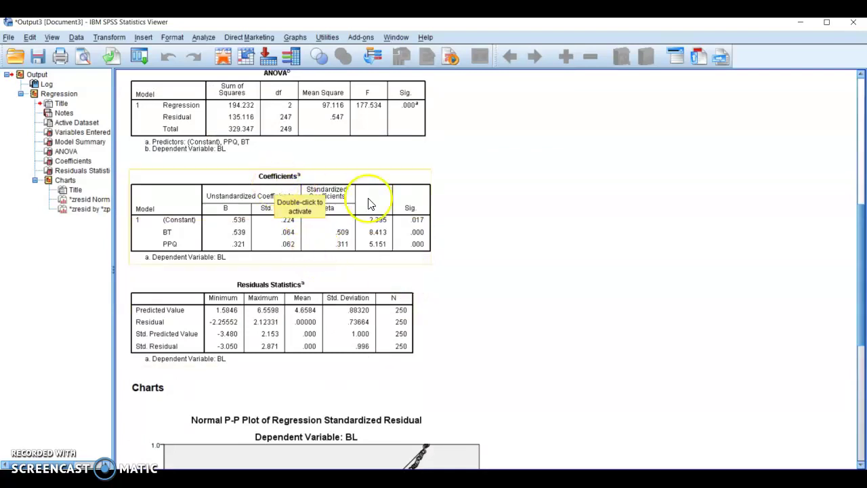
{"action": "left_click", "coordinate": [173, 251]}
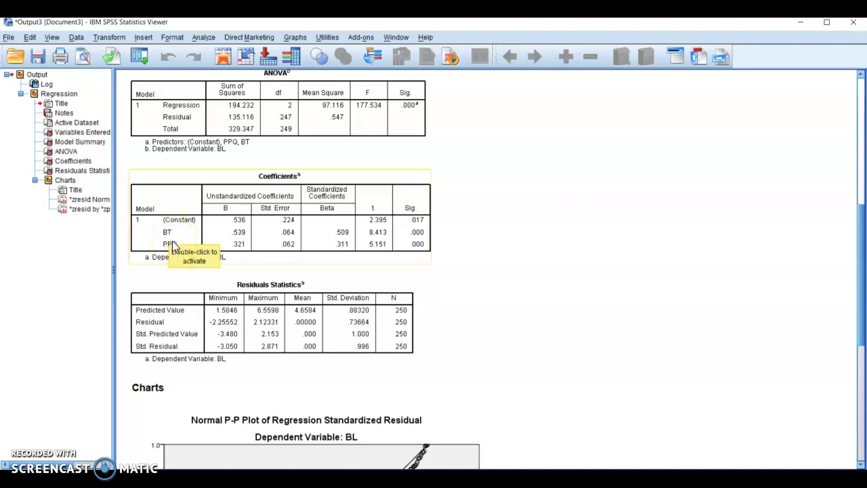
{"action": "left_click", "coordinate": [539, 227]}
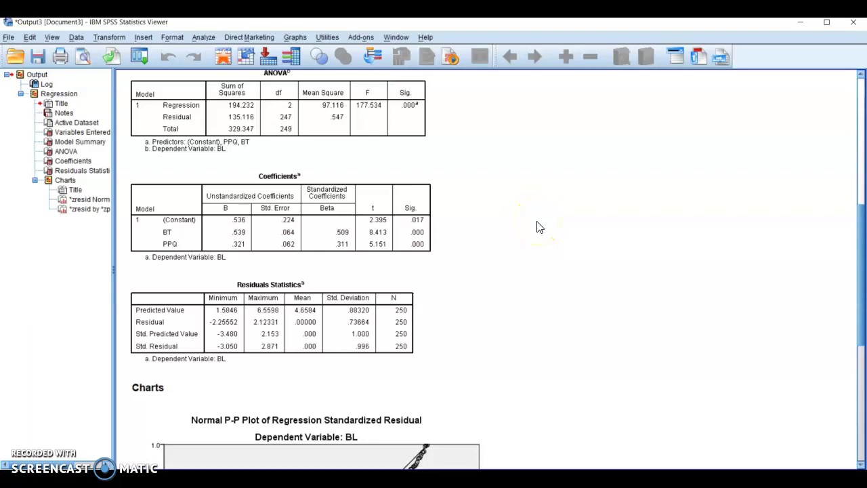
{"action": "left_click", "coordinate": [169, 227]}
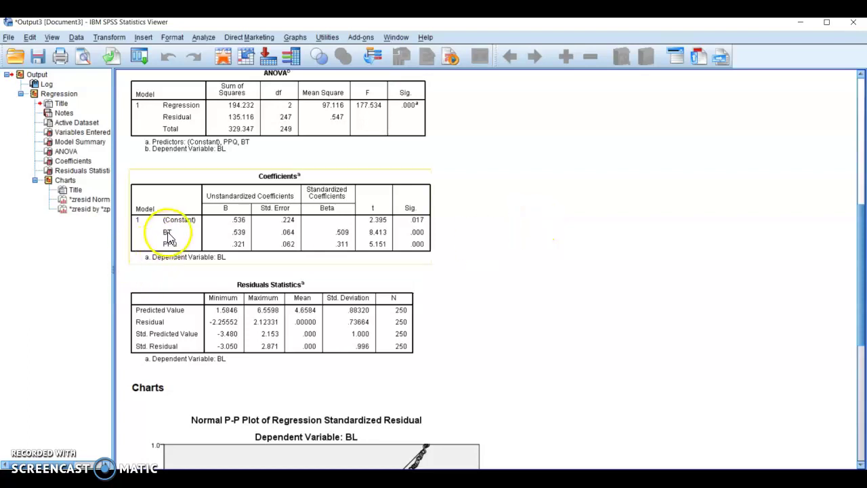
{"action": "left_click", "coordinate": [488, 218]}
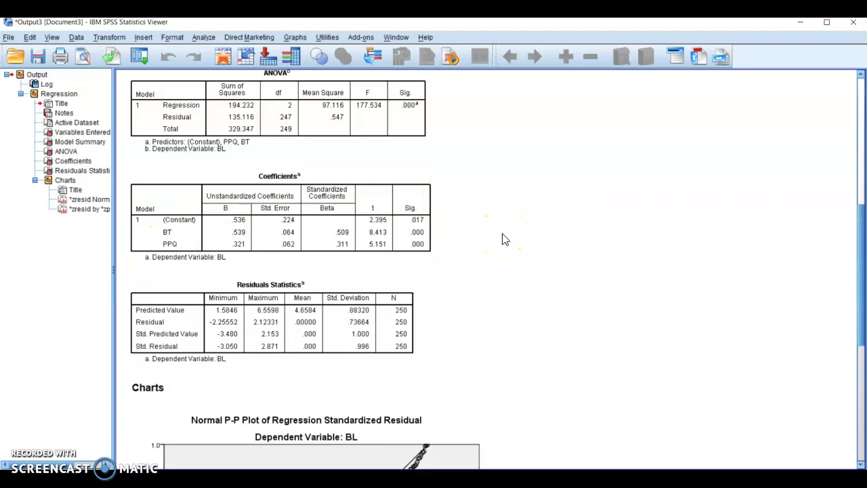
{"action": "left_click", "coordinate": [418, 219]}
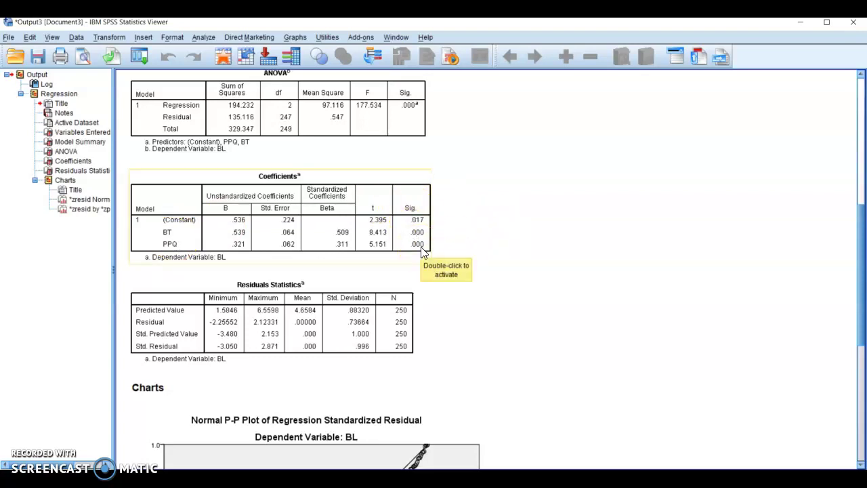
{"action": "left_click", "coordinate": [418, 215]}
{"action": "left_click", "coordinate": [423, 233]}
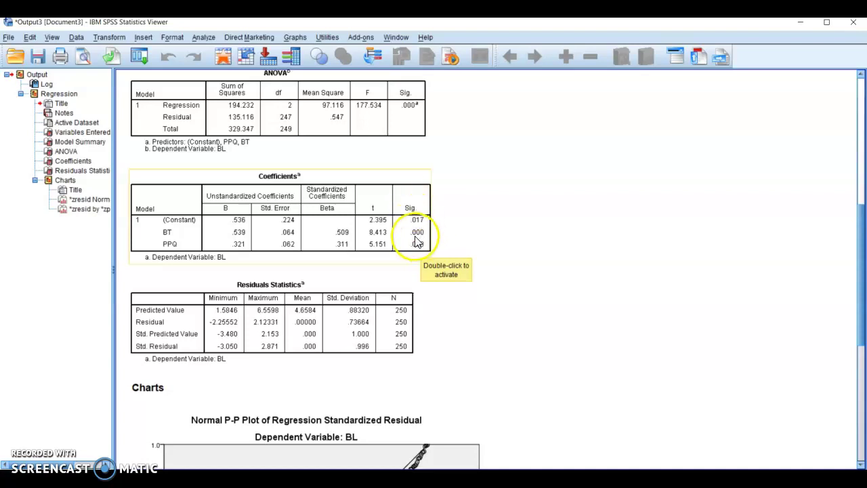
{"action": "left_click", "coordinate": [423, 238]}
{"action": "left_click", "coordinate": [422, 234]}
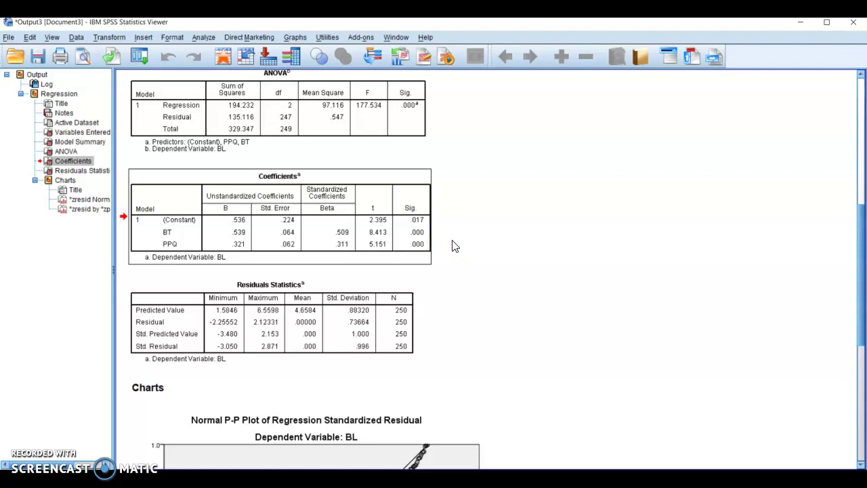
{"action": "mouse_move", "coordinate": [360, 251]}
{"action": "left_mouse_down"}
{"action": "mouse_move", "coordinate": [219, 234]}
{"action": "mouse_move", "coordinate": [170, 246]}
{"action": "mouse_move", "coordinate": [174, 236]}
{"action": "mouse_move", "coordinate": [351, 248]}
{"action": "mouse_move", "coordinate": [412, 237]}
{"action": "left_mouse_up"}
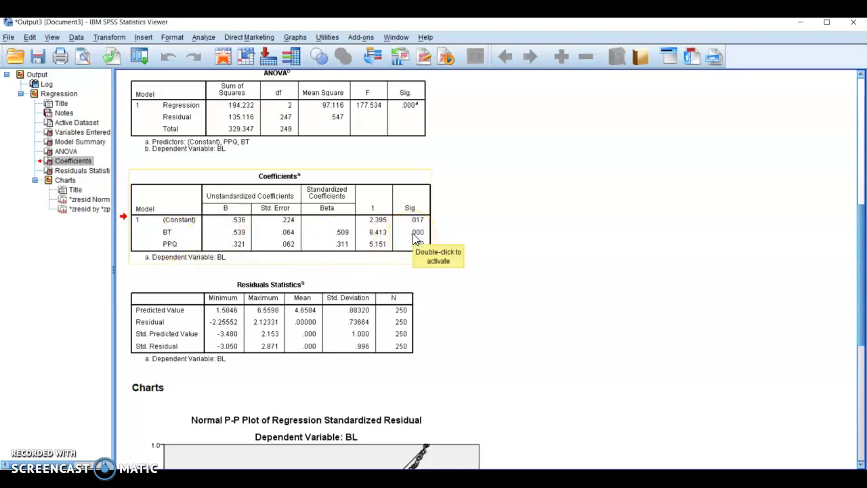
{"action": "mouse_move", "coordinate": [276, 243]}
{"action": "left_mouse_down"}
{"action": "mouse_move", "coordinate": [151, 241]}
{"action": "mouse_move", "coordinate": [538, 219]}
{"action": "left_mouse_up"}
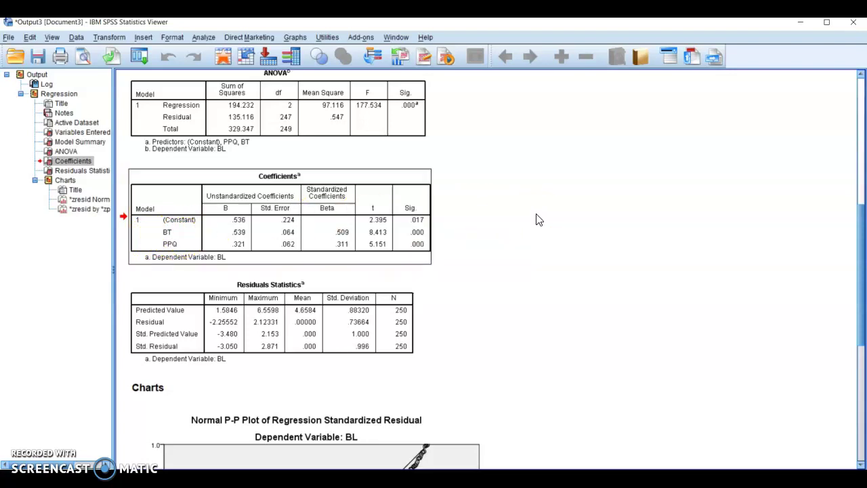
{"action": "mouse_move", "coordinate": [306, 329]}
{"action": "left_mouse_down"}
{"action": "mouse_move", "coordinate": [174, 248]}
{"action": "mouse_move", "coordinate": [165, 229]}
{"action": "mouse_move", "coordinate": [165, 251]}
{"action": "left_mouse_up"}
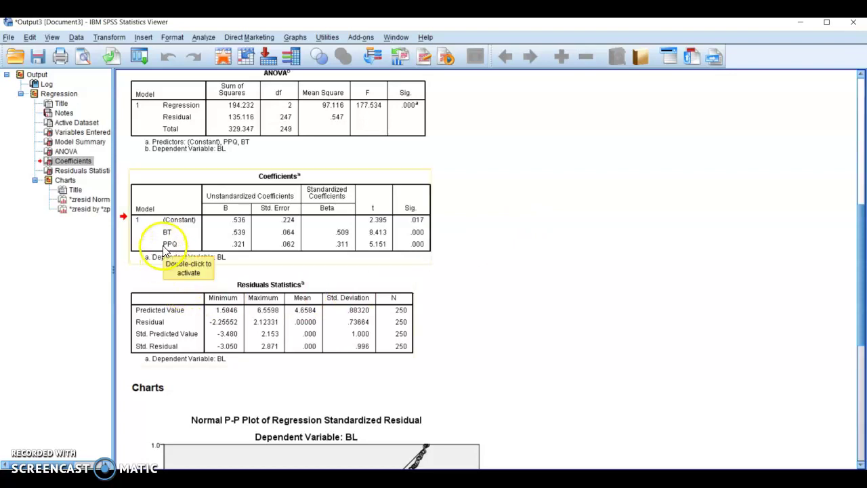
{"action": "left_click", "coordinate": [429, 248]}
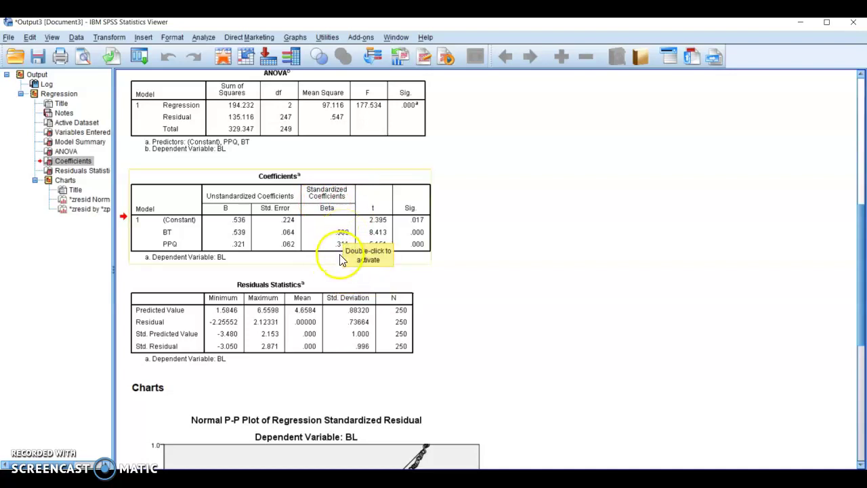
{"action": "left_click", "coordinate": [341, 276]}
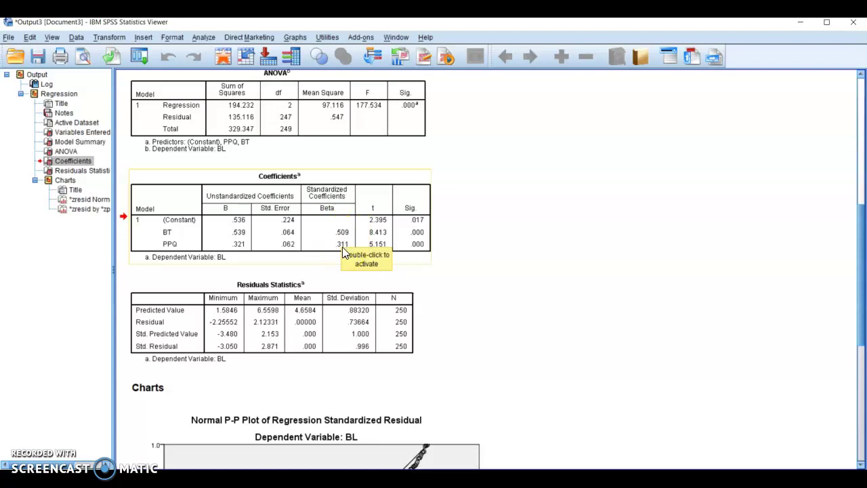
{"action": "left_click", "coordinate": [342, 246]}
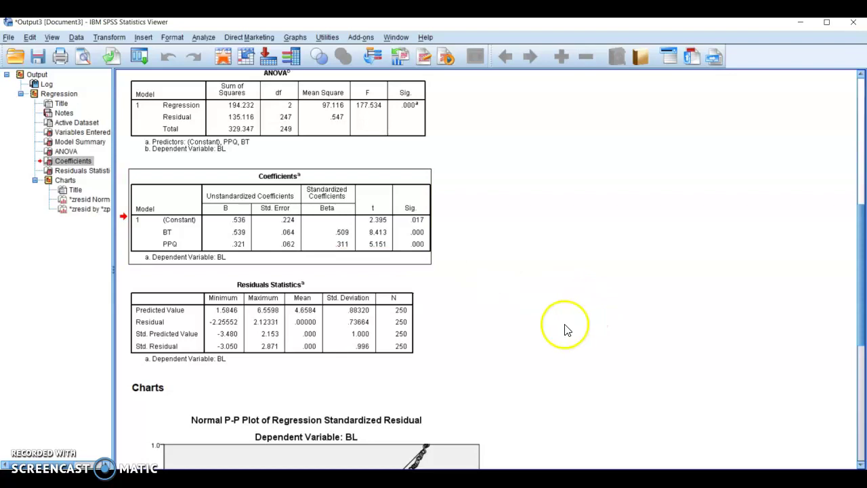
{"action": "scroll", "coordinate": [568, 331], "scroll_direction": "up", "scroll_amount": 3}
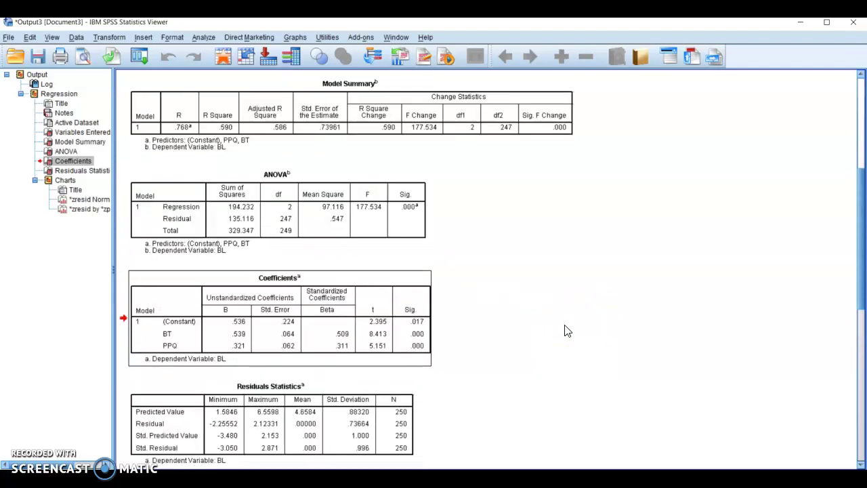